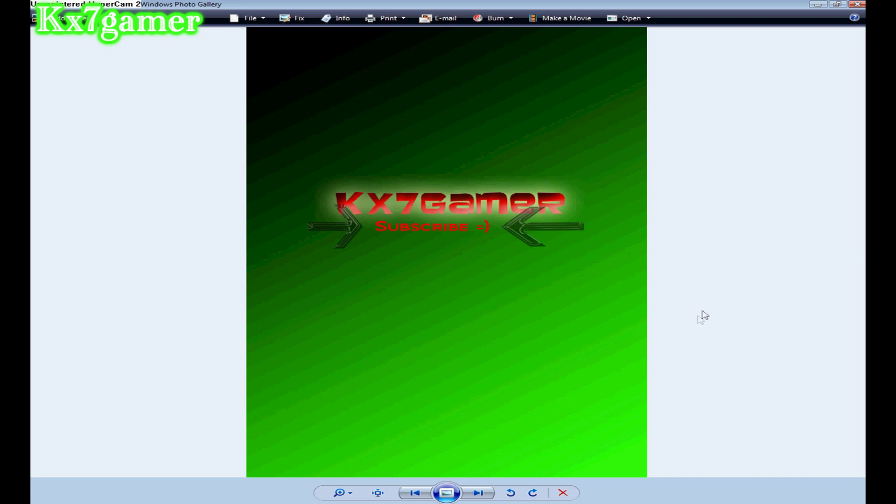
Launch Adobe Photoshop Elements 8 from the Start menu and enter its Editor.
{"action": "mouse_move", "coordinate": [543, 502]}
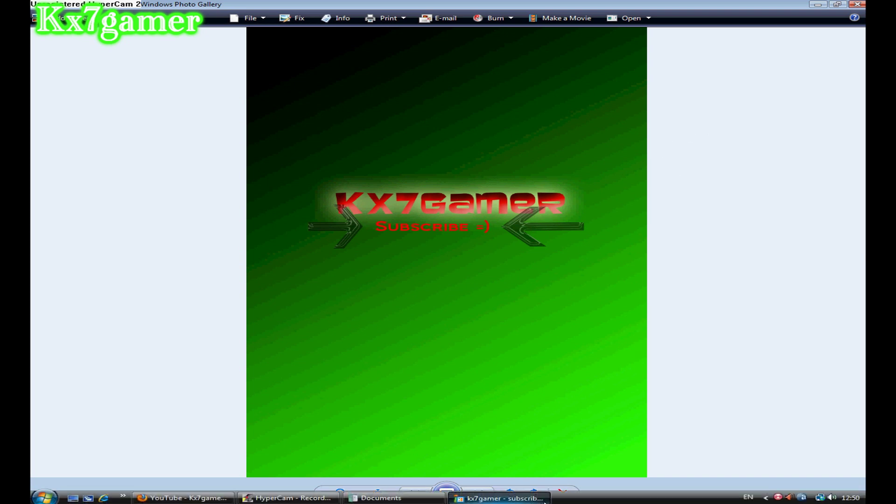
{"action": "left_click", "coordinate": [45, 496]}
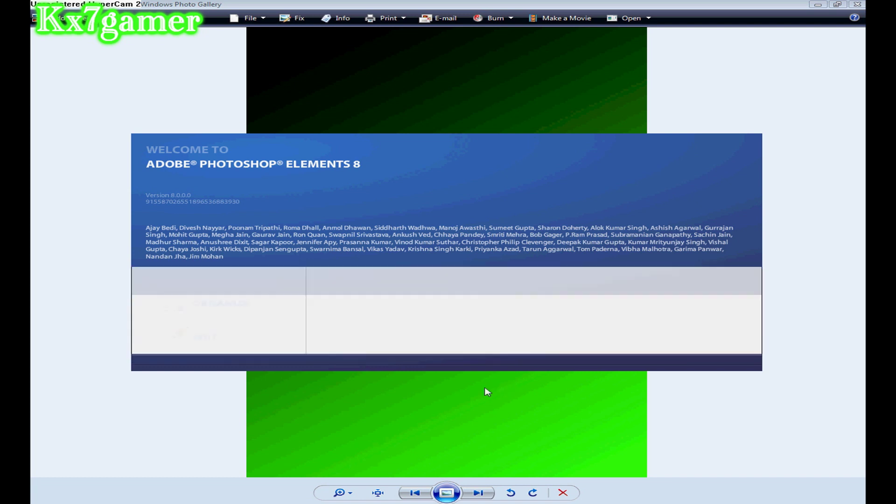
{"action": "left_click", "coordinate": [236, 262]}
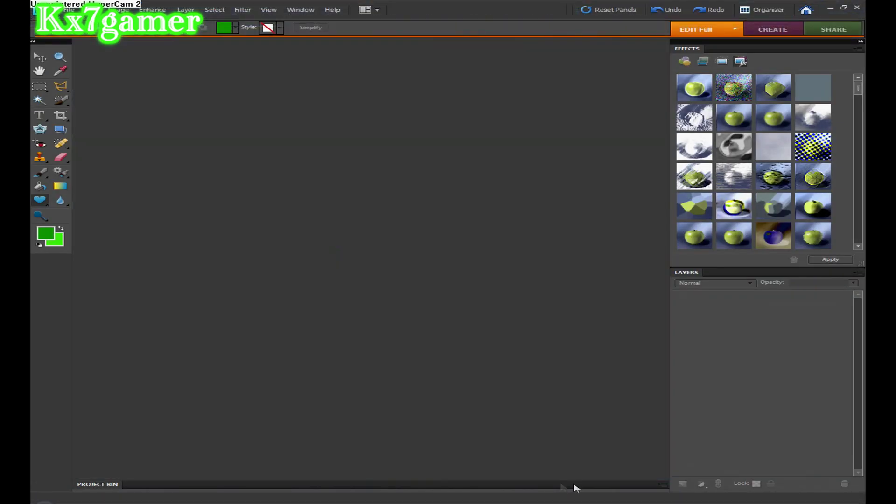
Create a blank 2000 × 3000 pixel file with a transparent background.
{"action": "left_click", "coordinate": [89, 9]}
{"action": "mouse_move", "coordinate": [69, 9]}
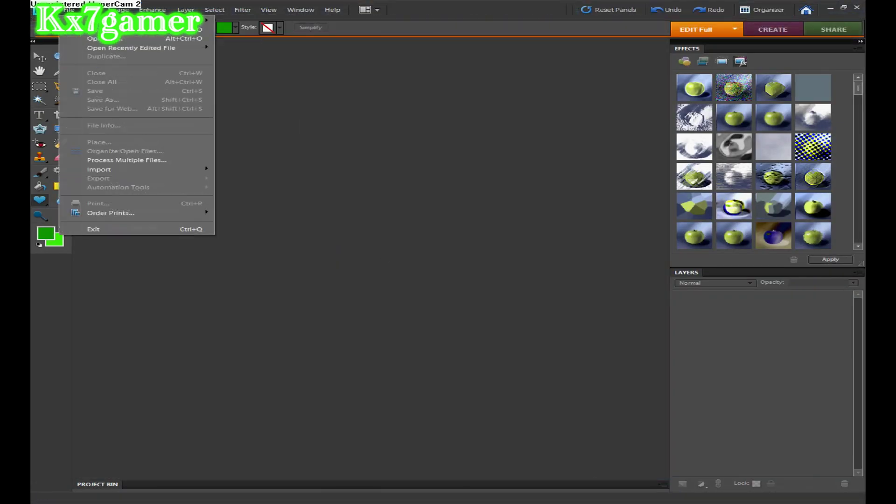
{"action": "mouse_move", "coordinate": [196, 21]}
{"action": "left_click", "coordinate": [272, 22]}
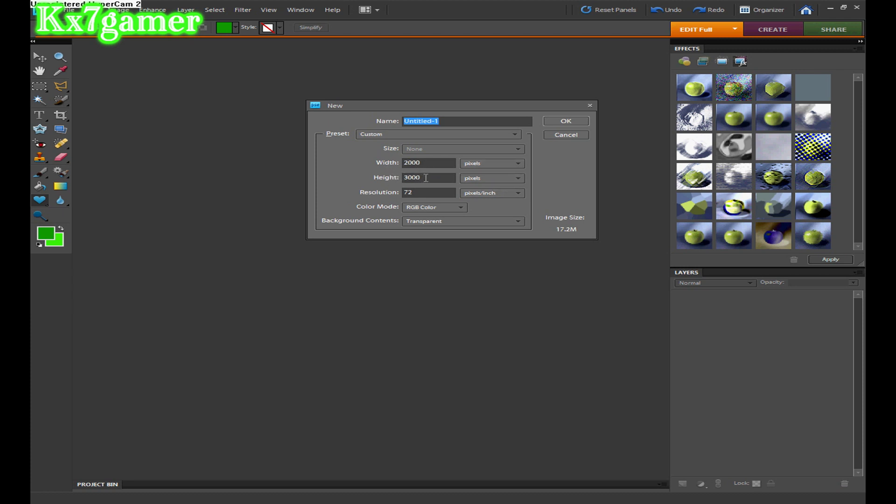
{"action": "left_click", "coordinate": [461, 122]}
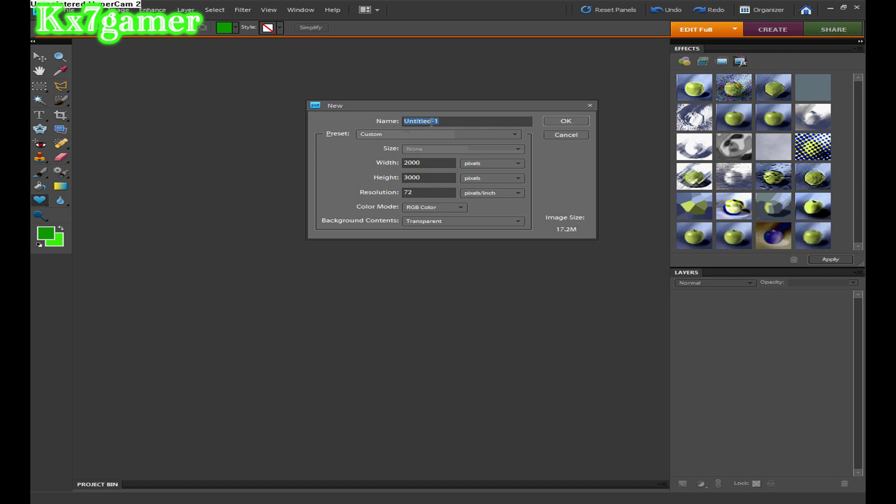
{"action": "left_click", "coordinate": [565, 121]}
{"action": "left_click_drag", "start_coordinate": [418, 441], "coordinate": [569, 481]}
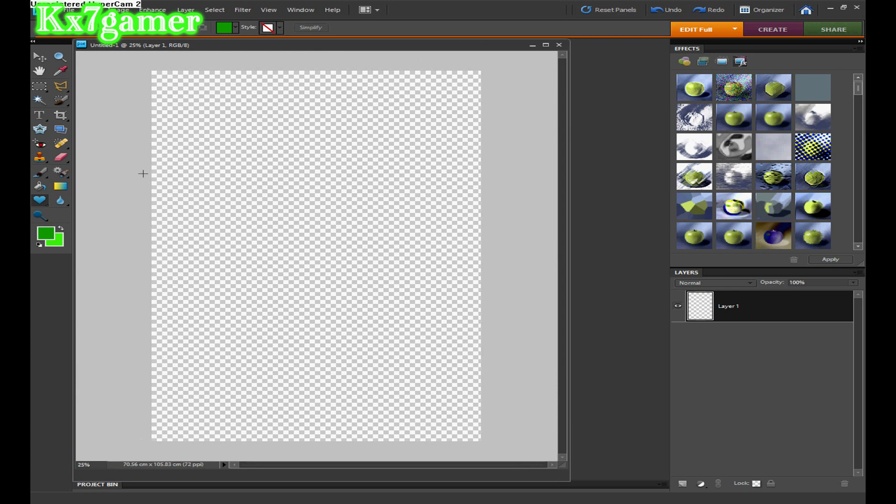
Drag a Gradient Tool fill from dark green at the top to bright green at the bottom.
{"action": "left_click", "coordinate": [473, 500]}
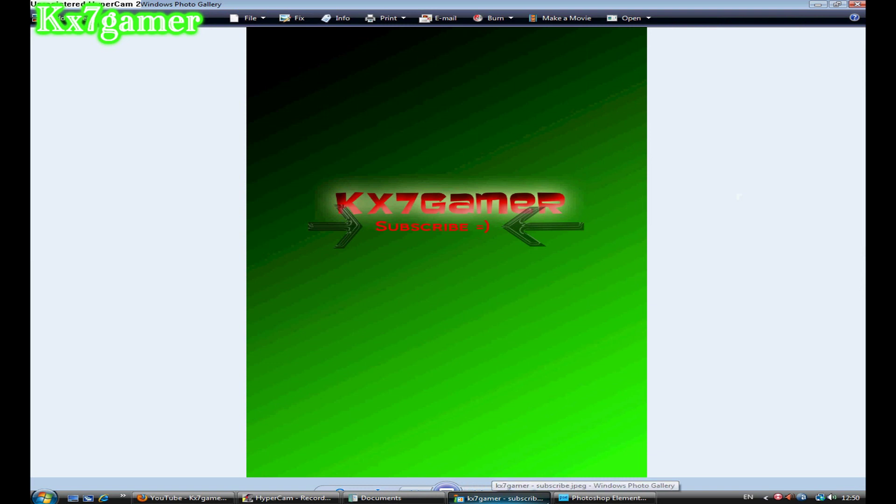
{"action": "left_click", "coordinate": [602, 498]}
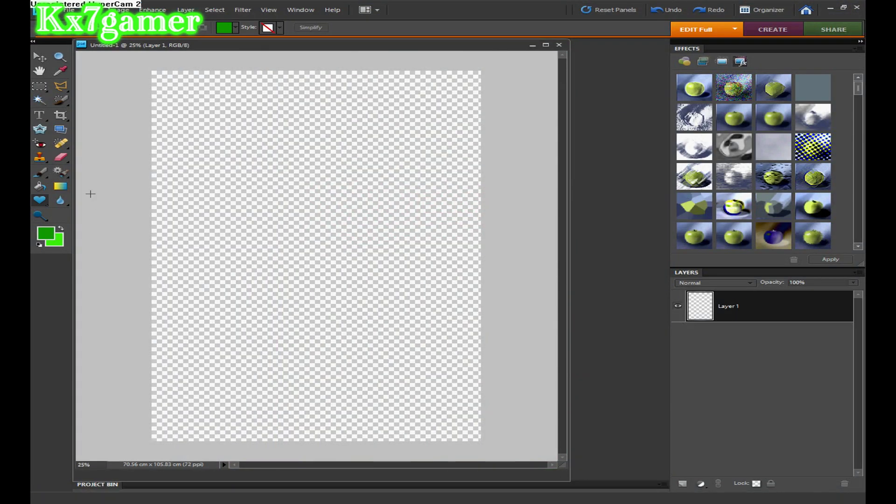
{"action": "left_click", "coordinate": [62, 188]}
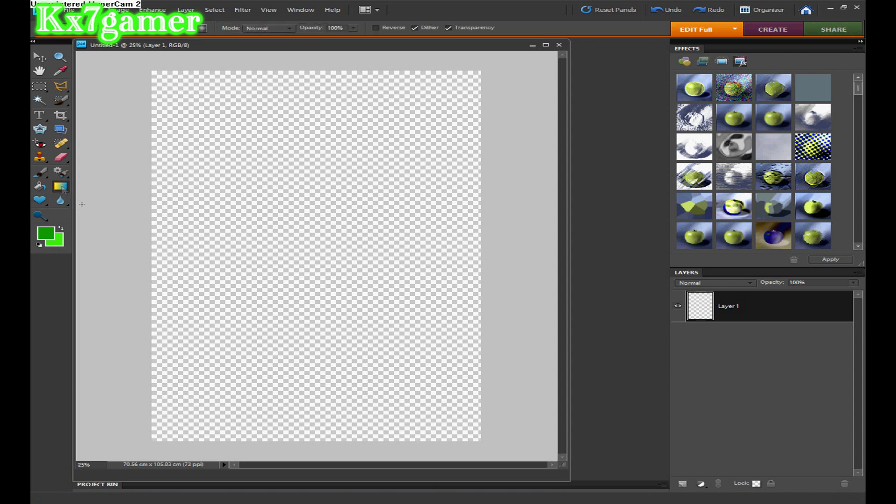
{"action": "left_click", "coordinate": [48, 235]}
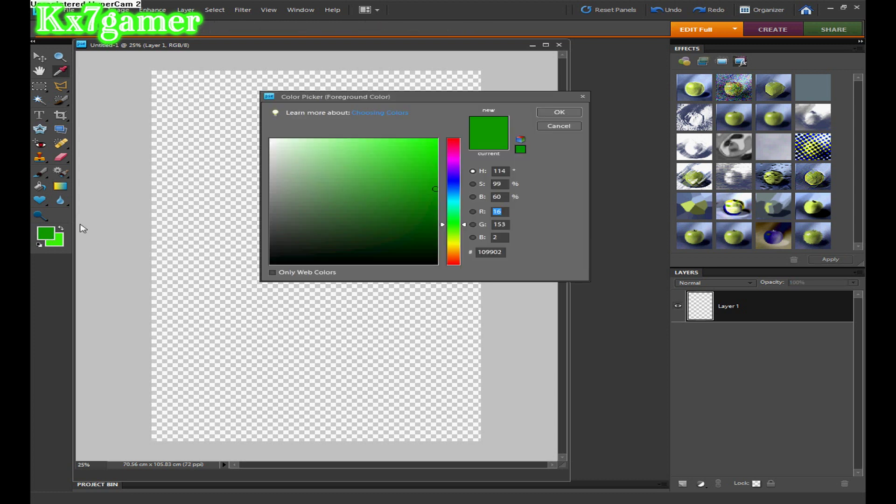
{"action": "key", "text": "Escape"}
{"action": "left_click", "coordinate": [61, 227]}
{"action": "left_click", "coordinate": [47, 234]}
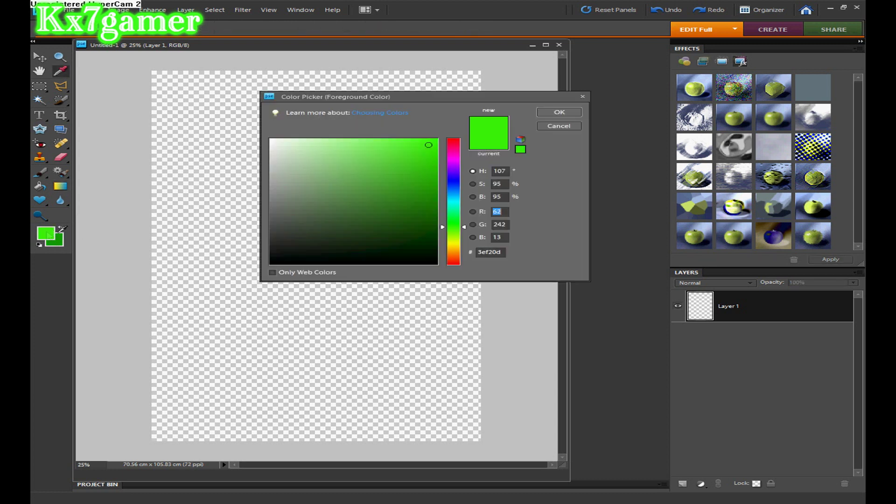
{"action": "key", "text": "Return"}
{"action": "left_click", "coordinate": [62, 229]}
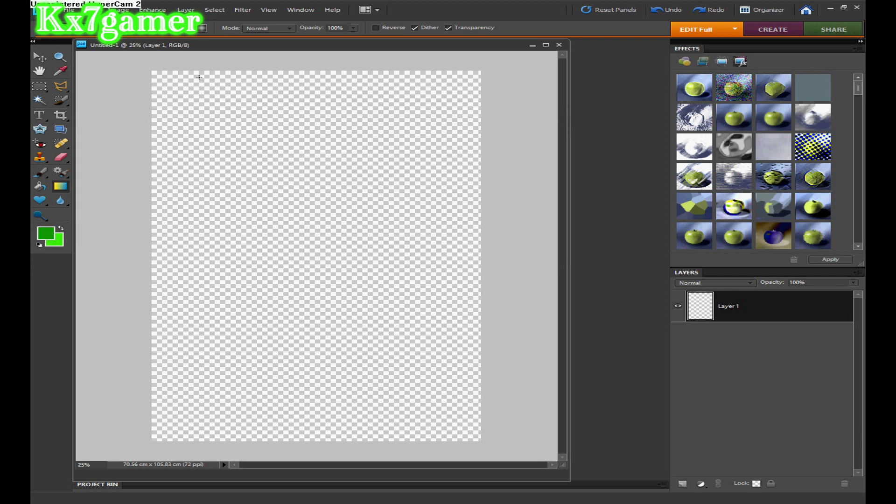
{"action": "left_click_drag", "start_coordinate": [197, 74], "coordinate": [208, 432]}
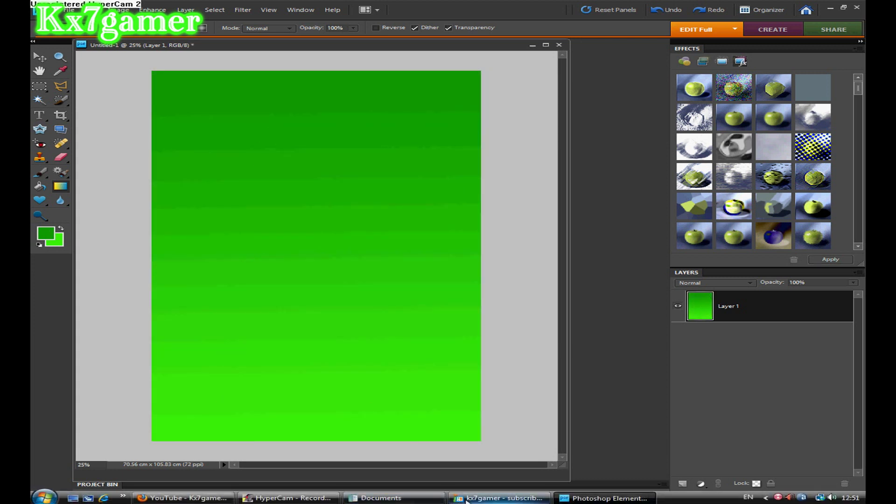
{"action": "left_click", "coordinate": [499, 497]}
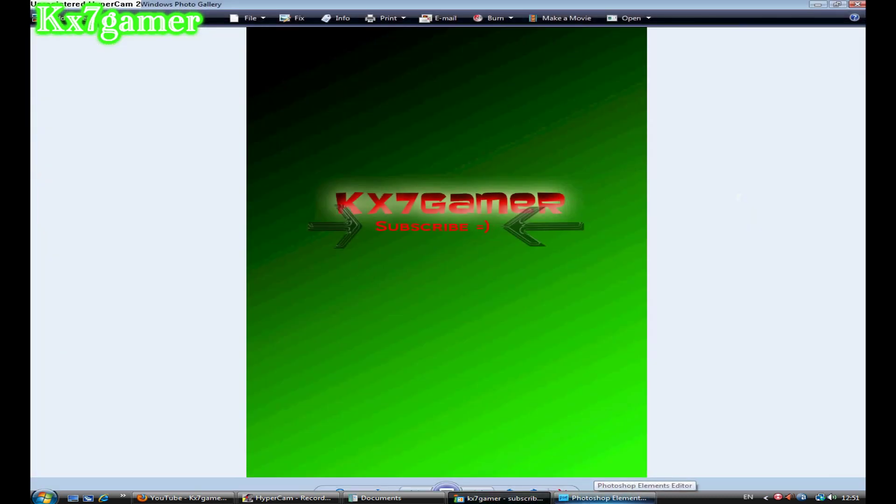
Type red 'Kx7gamer' text near the canvas top and scale it up with the Move Tool.
{"action": "left_click", "coordinate": [602, 497]}
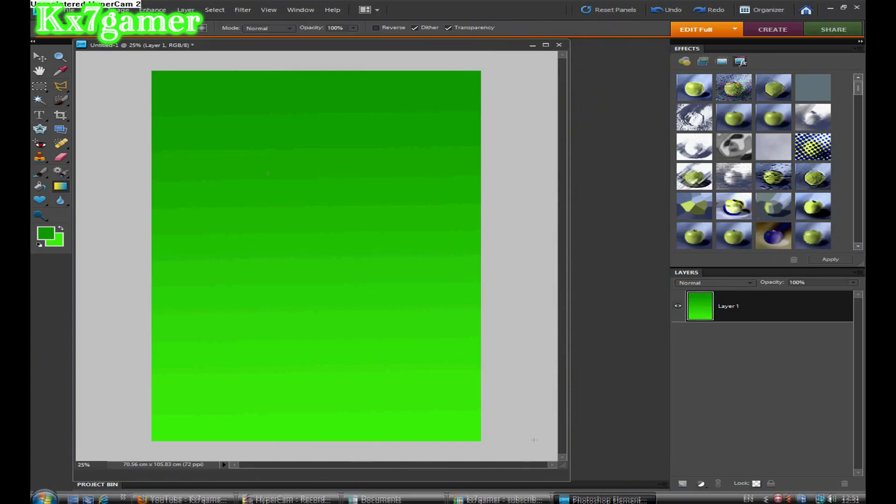
{"action": "left_click", "coordinate": [41, 117]}
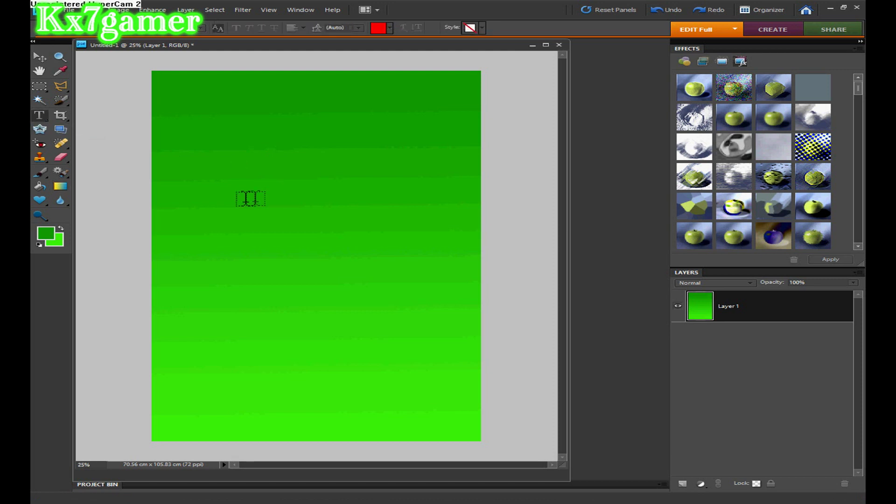
{"action": "left_click", "coordinate": [205, 201]}
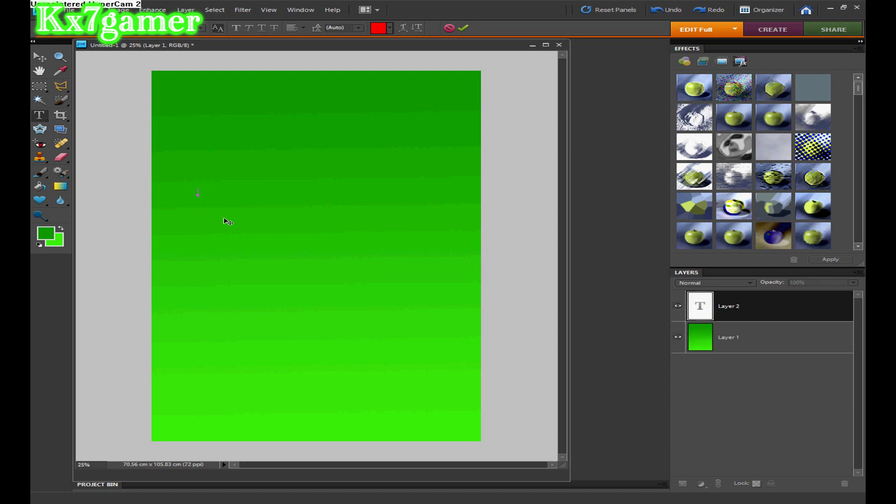
{"action": "type", "text": "Kx7gamer"}
{"action": "left_click", "coordinate": [37, 61]}
{"action": "left_click_drag", "start_coordinate": [239, 188], "coordinate": [399, 129]}
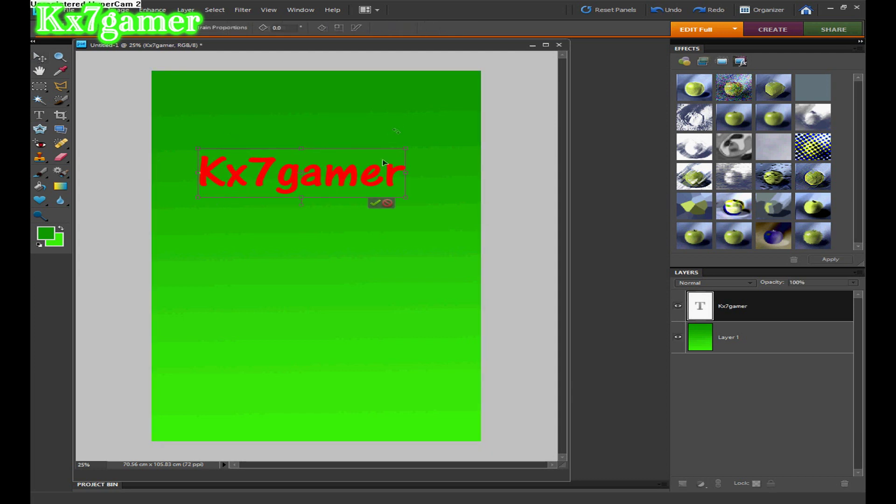
{"action": "left_click", "coordinate": [376, 203]}
Type red 'Subscribe' text below Kx7gamer and enlarge it.
{"action": "left_click", "coordinate": [272, 236]}
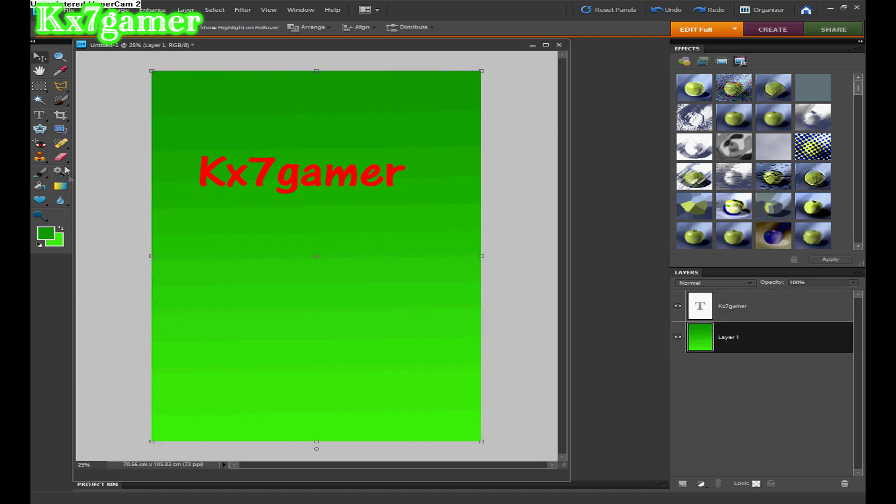
{"action": "left_click", "coordinate": [37, 116]}
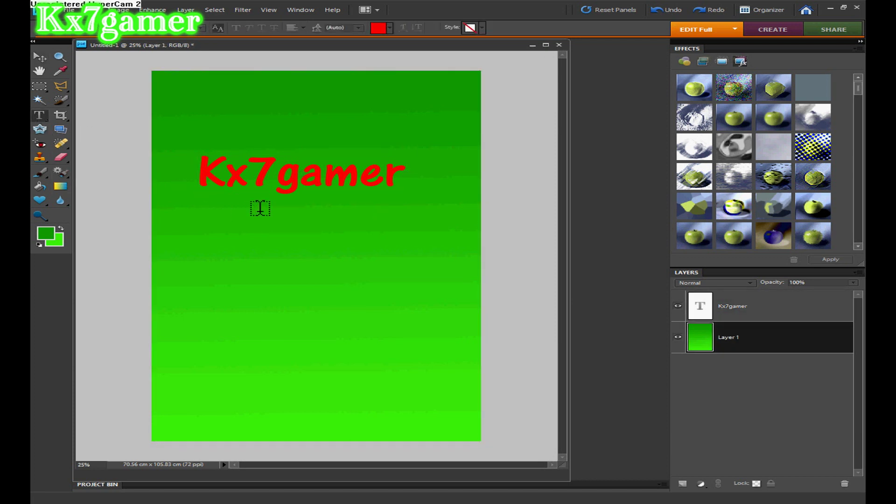
{"action": "left_click", "coordinate": [260, 207]}
{"action": "type", "text": "Subscribe"}
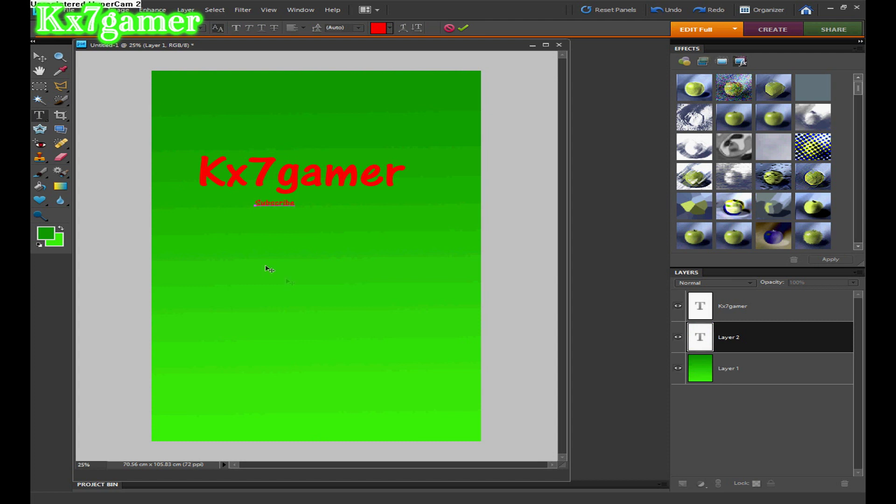
{"action": "left_click", "coordinate": [40, 56]}
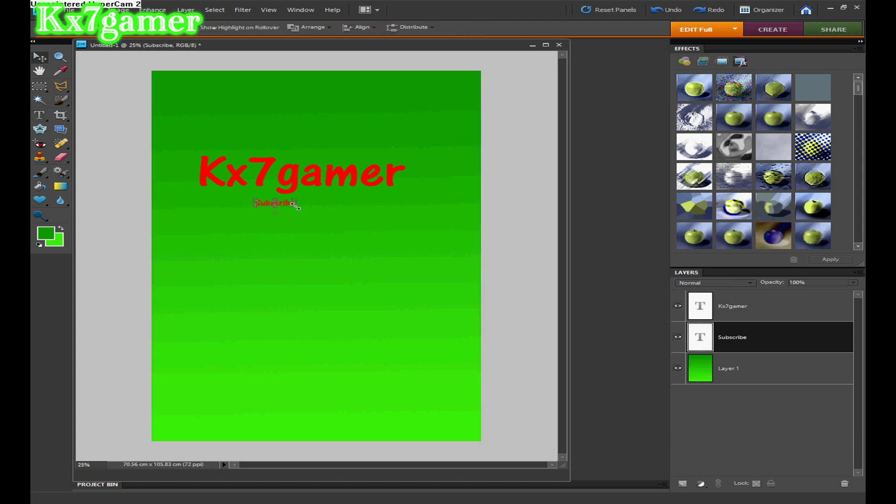
{"action": "left_click_drag", "start_coordinate": [295, 206], "coordinate": [414, 254]}
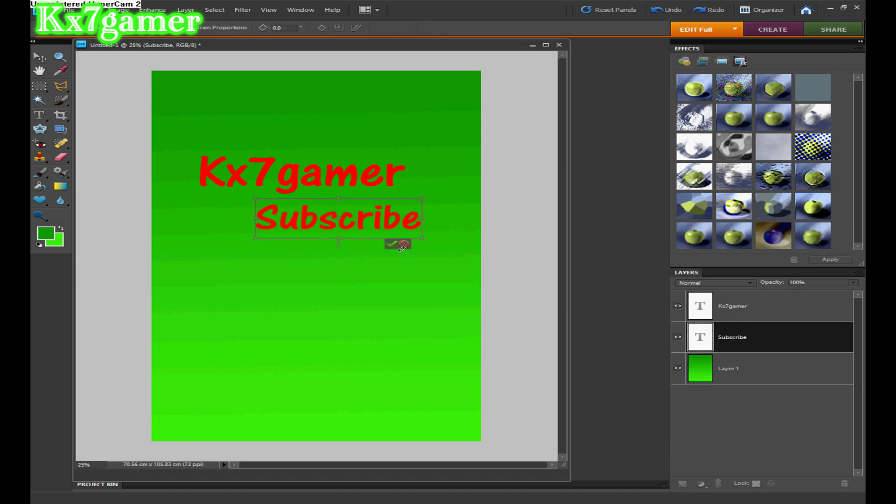
{"action": "left_click", "coordinate": [393, 245]}
Reselect the background layer, compare with the reference image, and bring up the shape tools.
{"action": "left_click", "coordinate": [351, 276]}
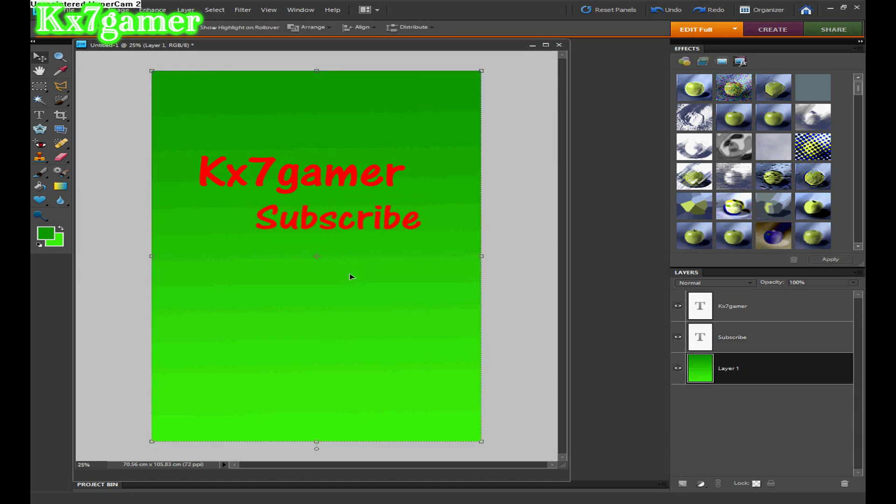
{"action": "left_click", "coordinate": [500, 497]}
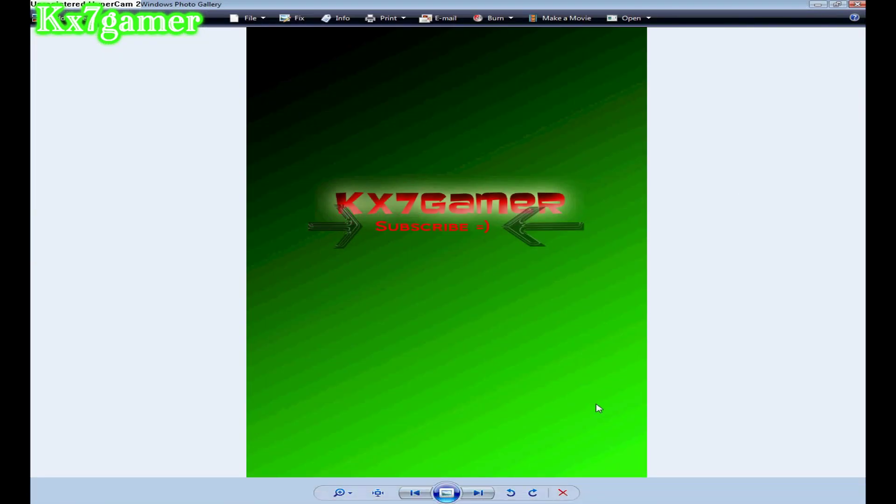
{"action": "left_click", "coordinate": [606, 498]}
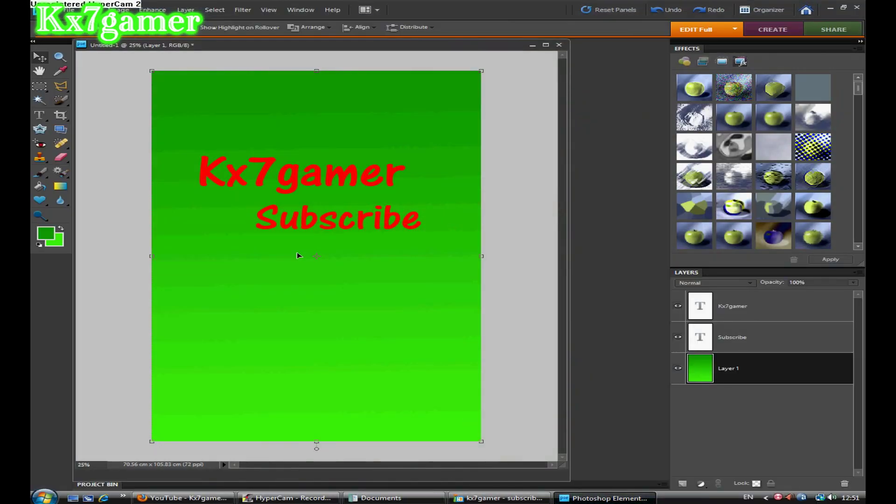
{"action": "left_click", "coordinate": [41, 201]}
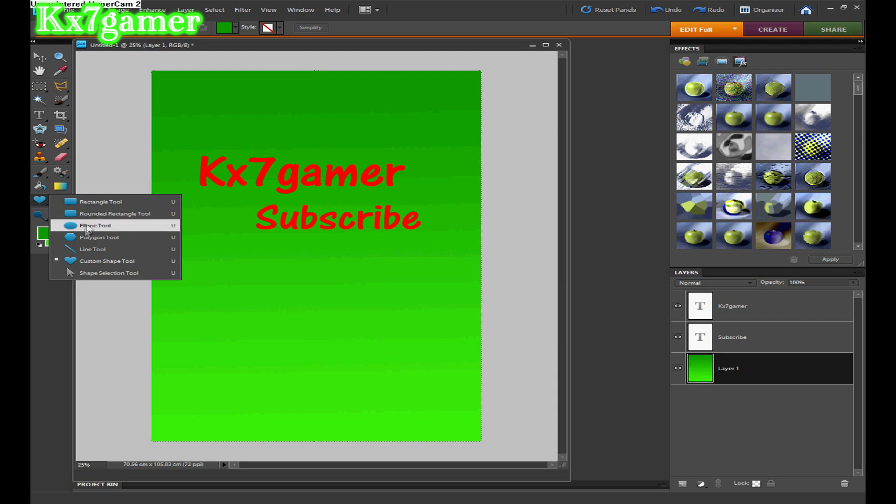
Draw a dark green custom-shape arrow below Subscribe, then compare with the reference image.
{"action": "left_click", "coordinate": [132, 263]}
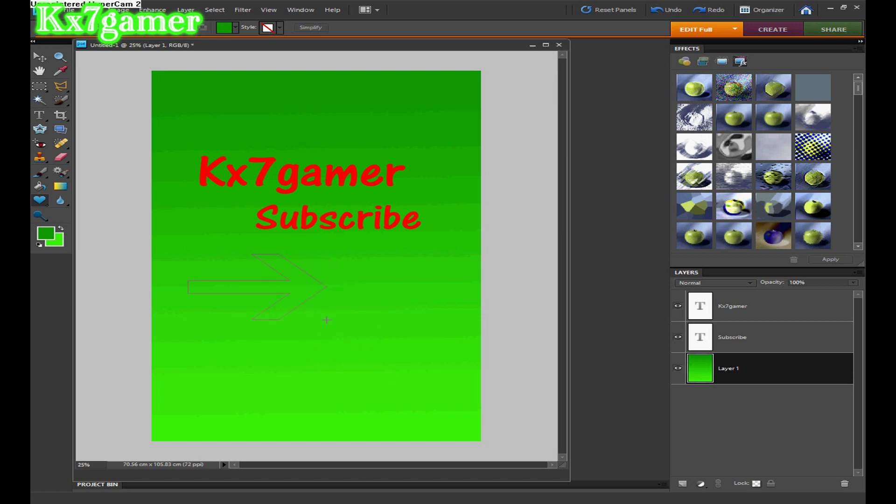
{"action": "left_click_drag", "start_coordinate": [350, 333], "coordinate": [351, 333]}
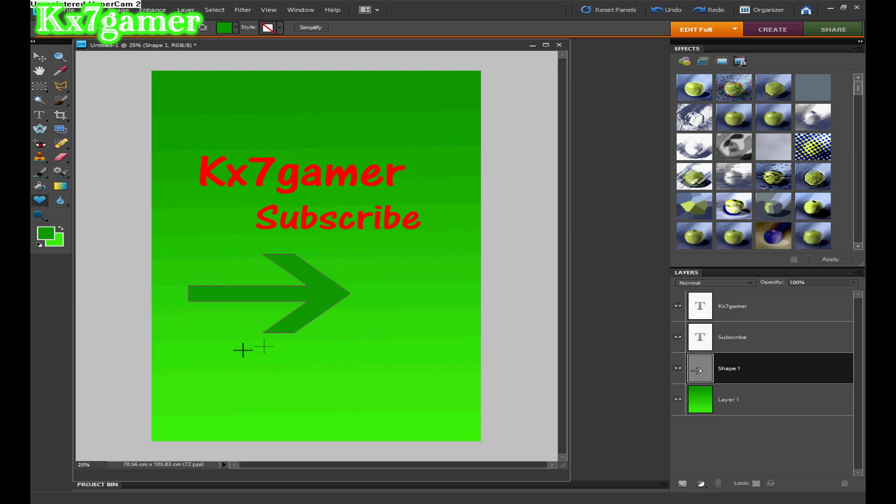
{"action": "mouse_move", "coordinate": [564, 502]}
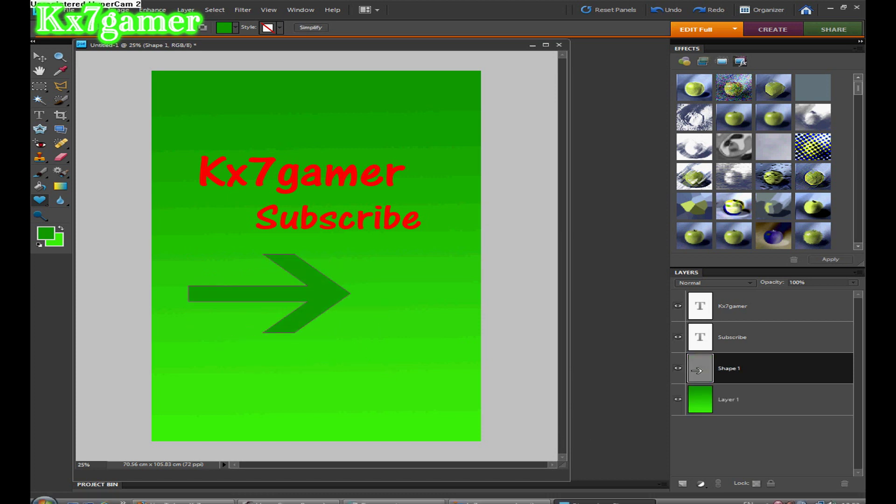
{"action": "left_click", "coordinate": [500, 498]}
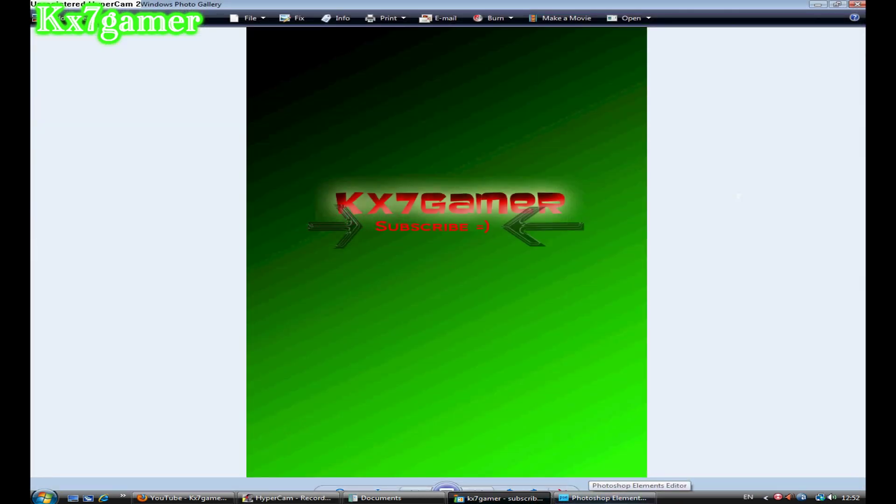
{"action": "left_click", "coordinate": [577, 499]}
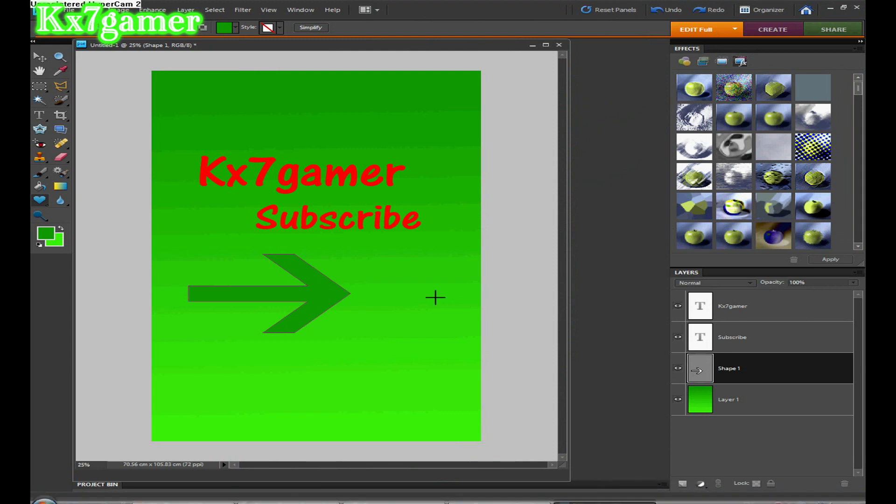
Draw a second arrow, then move the first arrow beside Subscribe at the left edge.
{"action": "left_click_drag", "start_coordinate": [265, 349], "coordinate": [345, 366]}
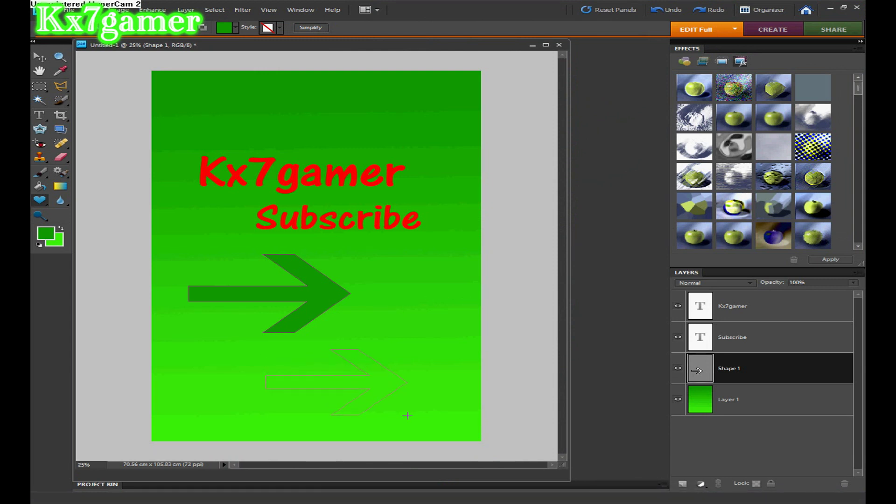
{"action": "left_click_drag", "start_coordinate": [407, 415], "coordinate": [407, 415]}
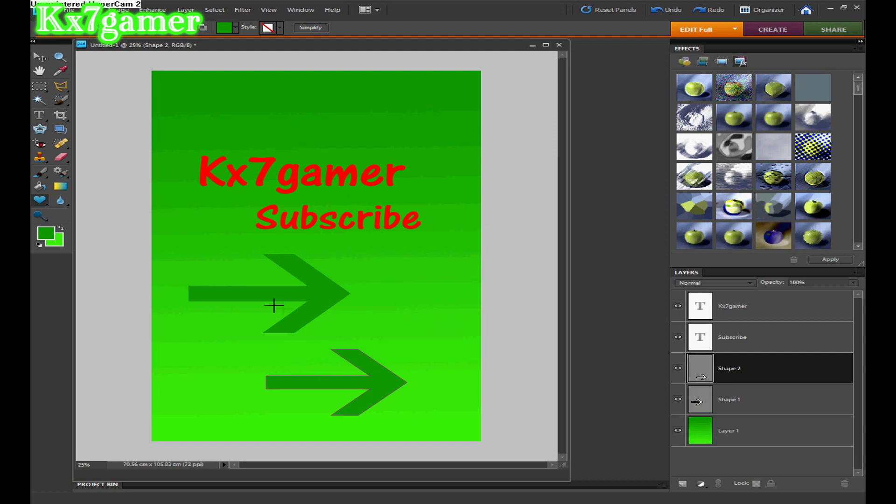
{"action": "key", "text": "v"}
{"action": "left_click_drag", "start_coordinate": [263, 289], "coordinate": [160, 221]}
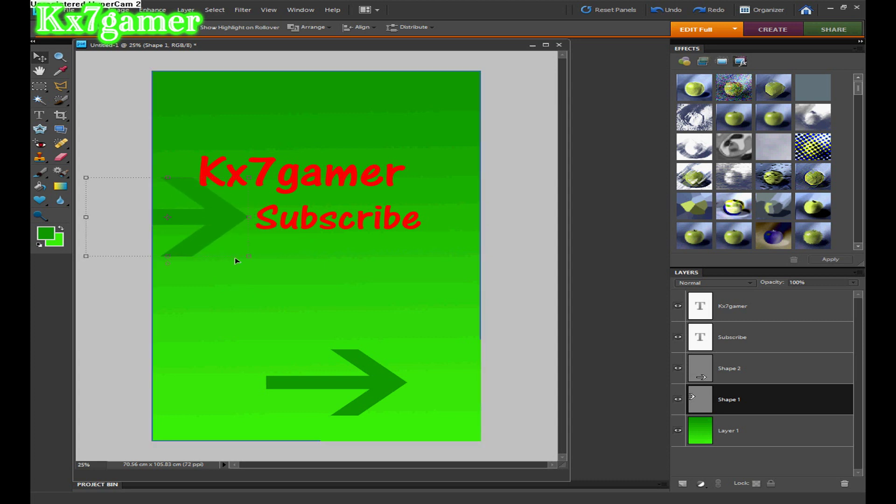
Delete the extra Shape 2 arrow layer and reselect the background layer.
{"action": "left_click_drag", "start_coordinate": [356, 385], "coordinate": [378, 347]}
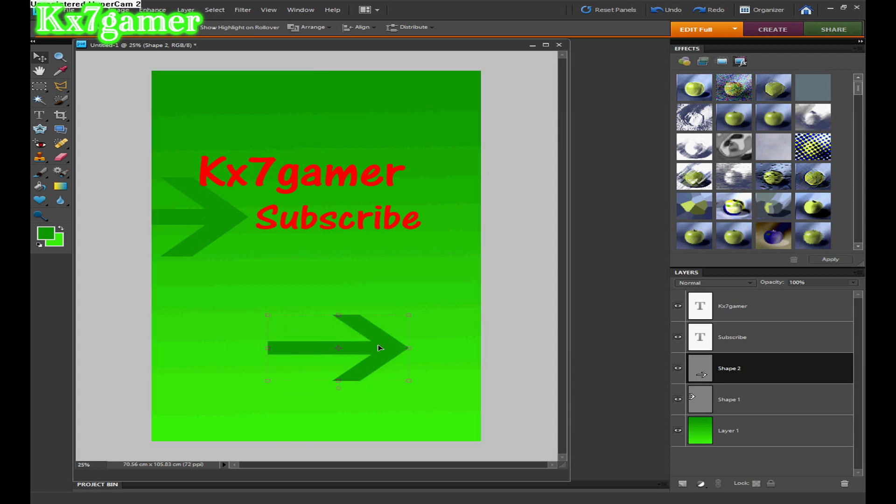
{"action": "key", "text": "Delete"}
{"action": "left_click", "coordinate": [421, 192]}
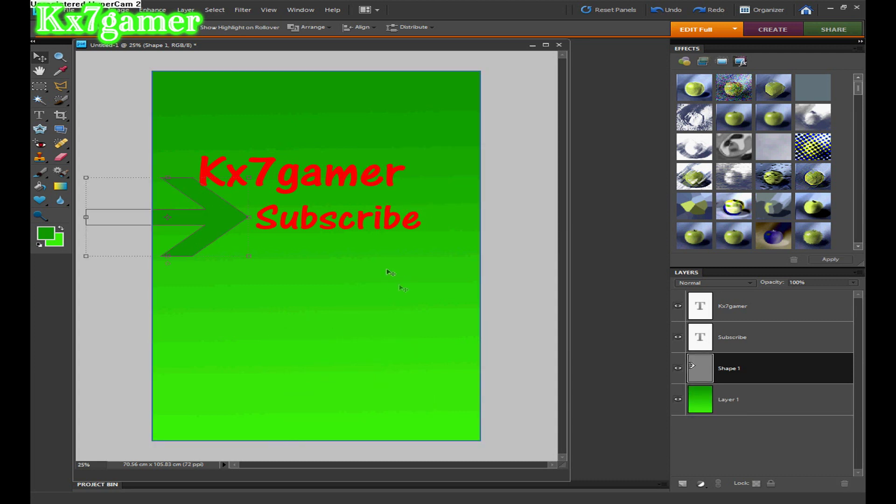
{"action": "left_click", "coordinate": [340, 326]}
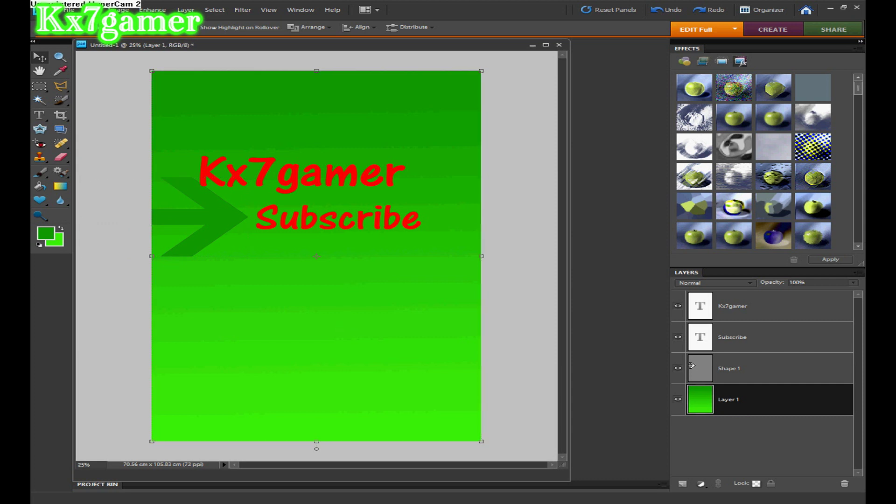
{"action": "left_click", "coordinate": [67, 10]}
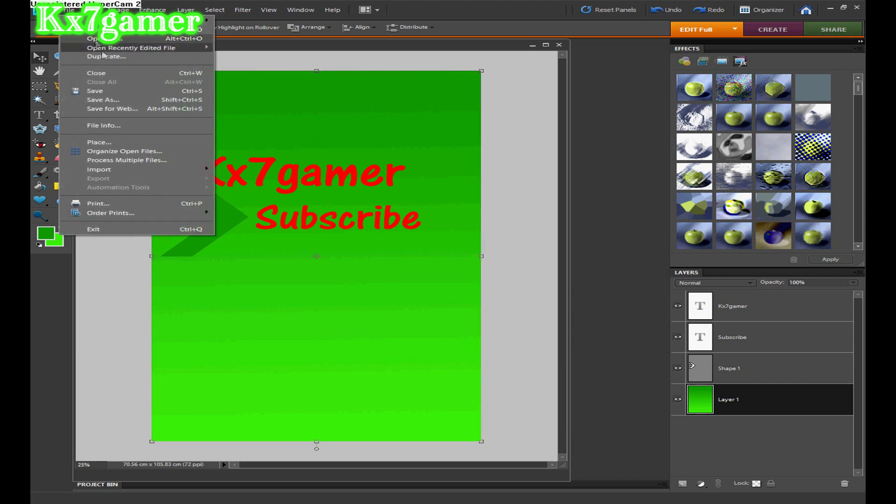
Save the image as JPEG Untitled-1.jpg on the Desktop.
{"action": "left_click", "coordinate": [103, 100]}
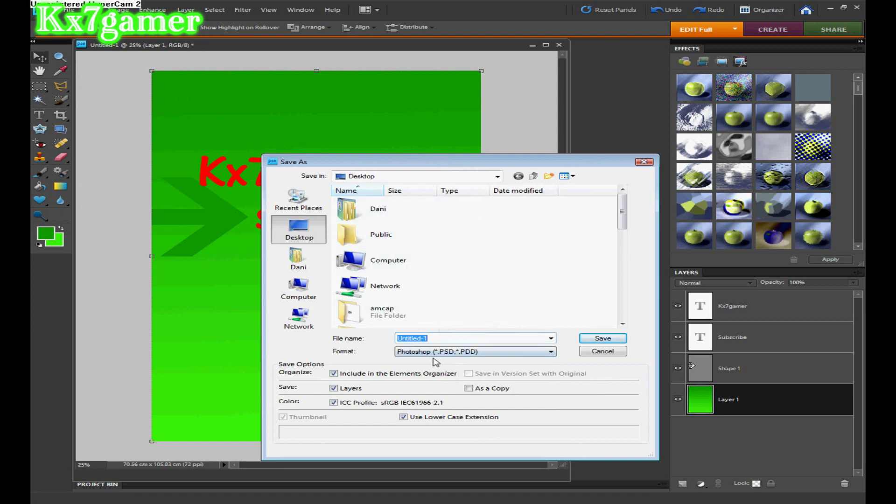
{"action": "left_click", "coordinate": [461, 356]}
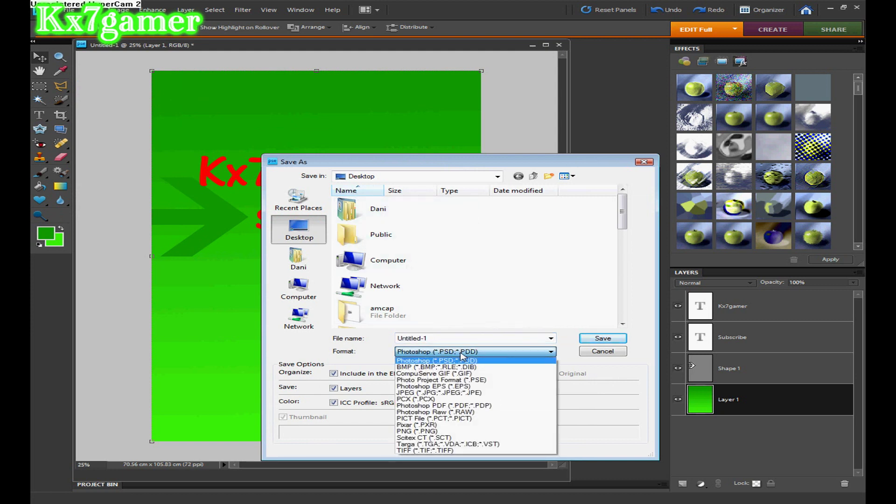
{"action": "left_click", "coordinate": [461, 355]}
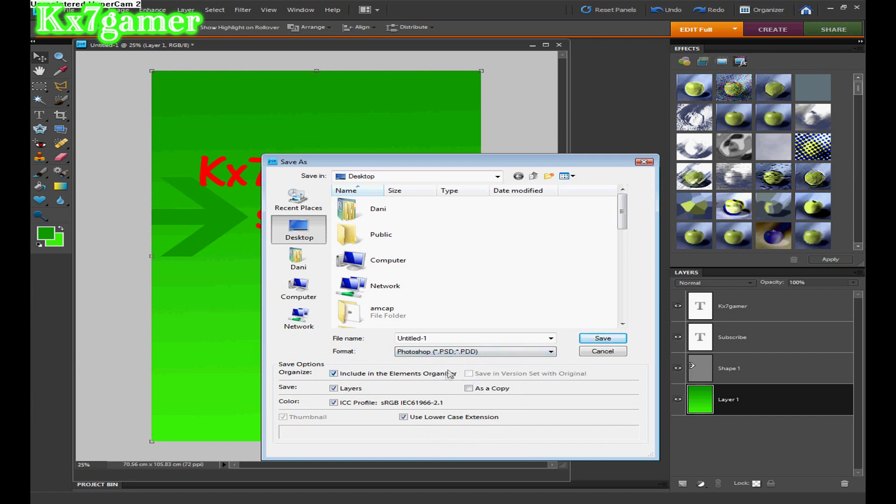
{"action": "left_click", "coordinate": [455, 337]}
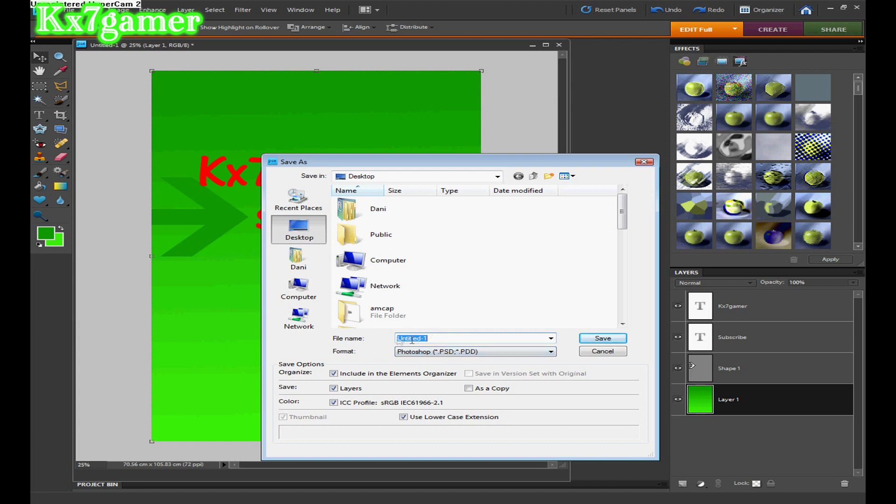
{"action": "left_click", "coordinate": [441, 352]}
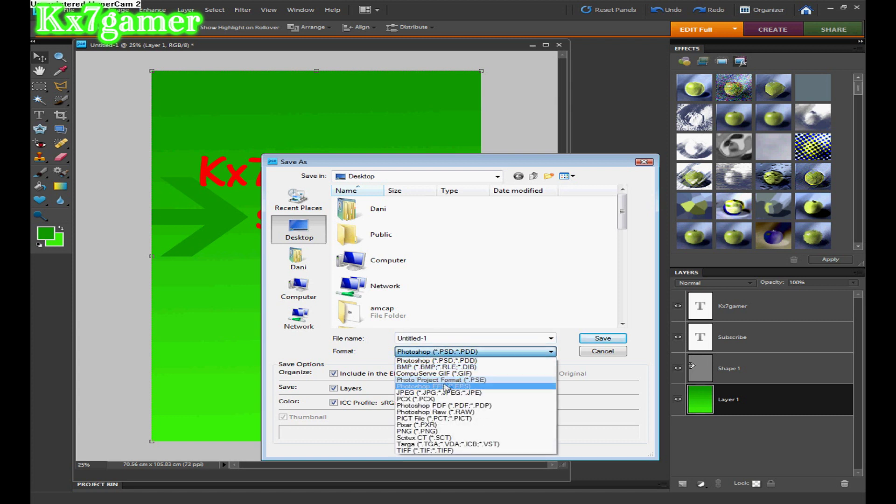
{"action": "left_click", "coordinate": [442, 393]}
{"action": "left_click", "coordinate": [462, 337]}
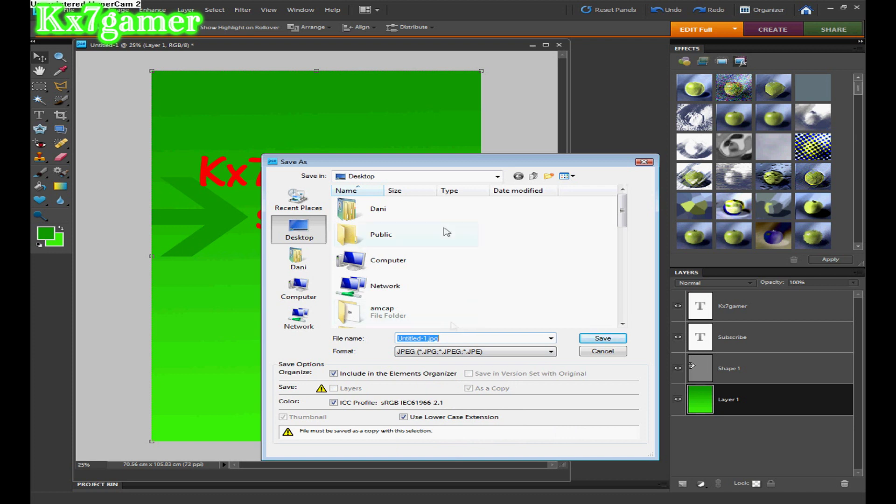
{"action": "left_click", "coordinate": [497, 177]}
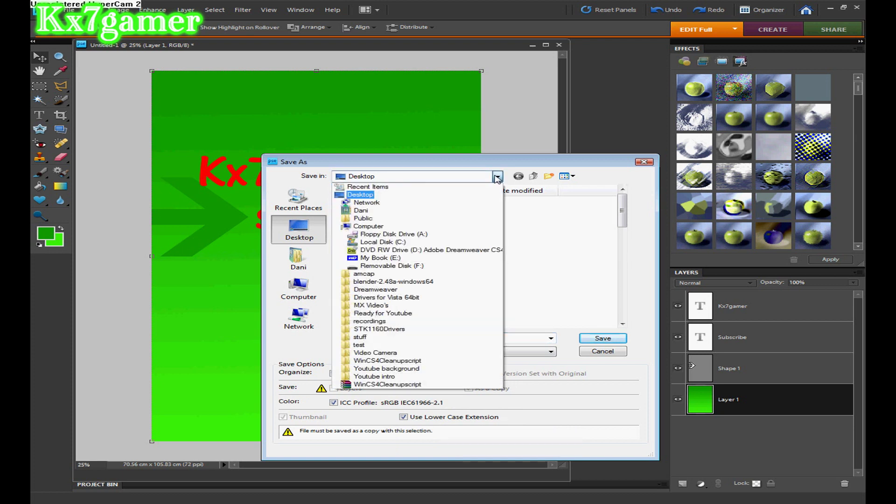
{"action": "left_click", "coordinate": [497, 176]}
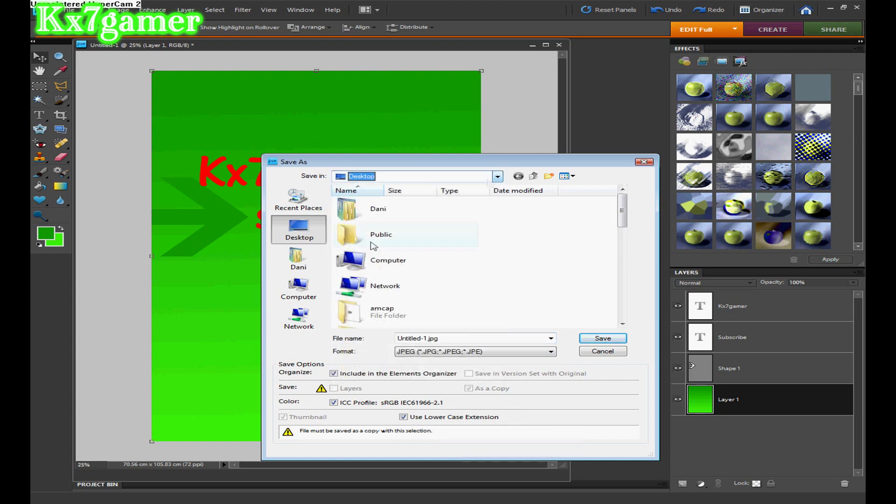
{"action": "left_click", "coordinate": [449, 336]}
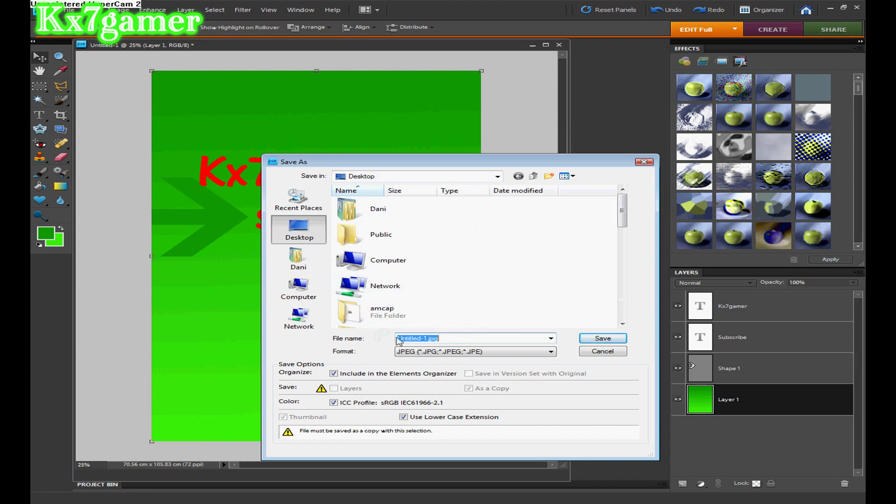
{"action": "left_click", "coordinate": [599, 338]}
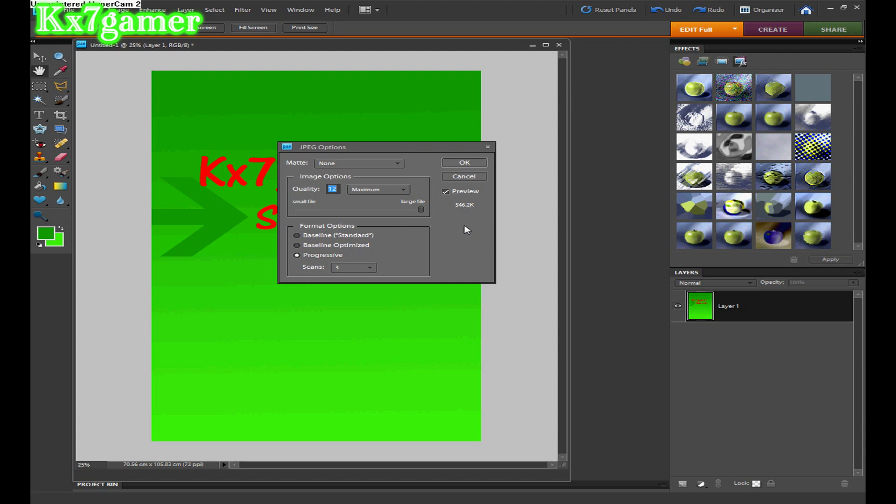
Set JPEG quality to 10 (Maximum) and confirm the save.
{"action": "type", "text": "10"}
{"action": "key", "text": "BackSpace"}
{"action": "type", "text": "1"}
{"action": "key", "text": "BackSpace"}
{"action": "type", "text": "0"}
{"action": "left_click", "coordinate": [461, 176]}
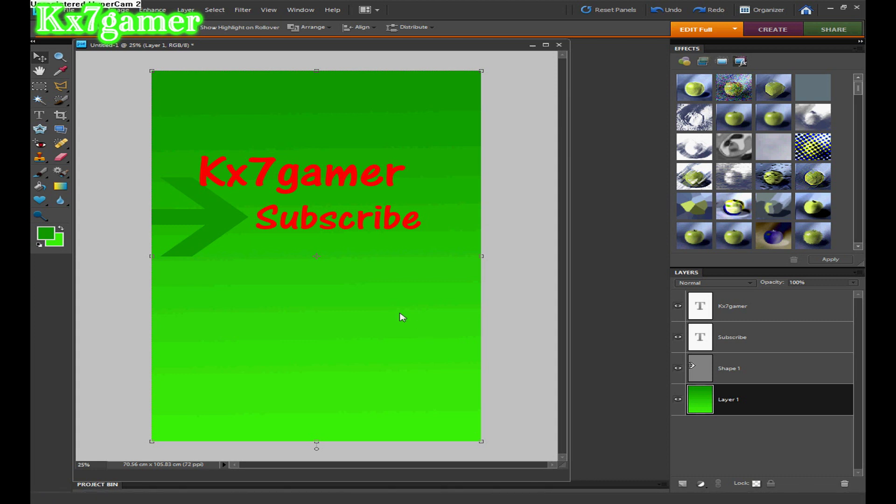
Show kx7gamer - subscribe.jpeg in Photo Gallery with the Documents folder window over it.
{"action": "mouse_move", "coordinate": [511, 501]}
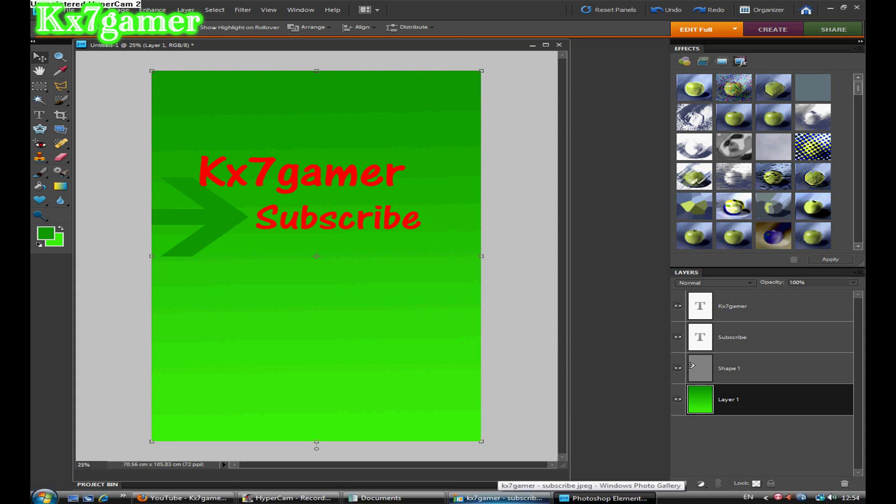
{"action": "left_click", "coordinate": [510, 498]}
{"action": "left_click", "coordinate": [380, 498]}
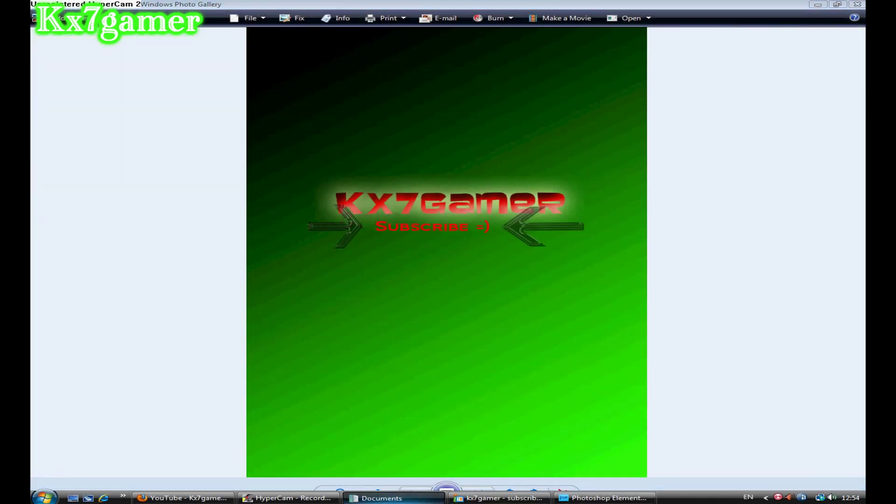
{"action": "left_click", "coordinate": [287, 499]}
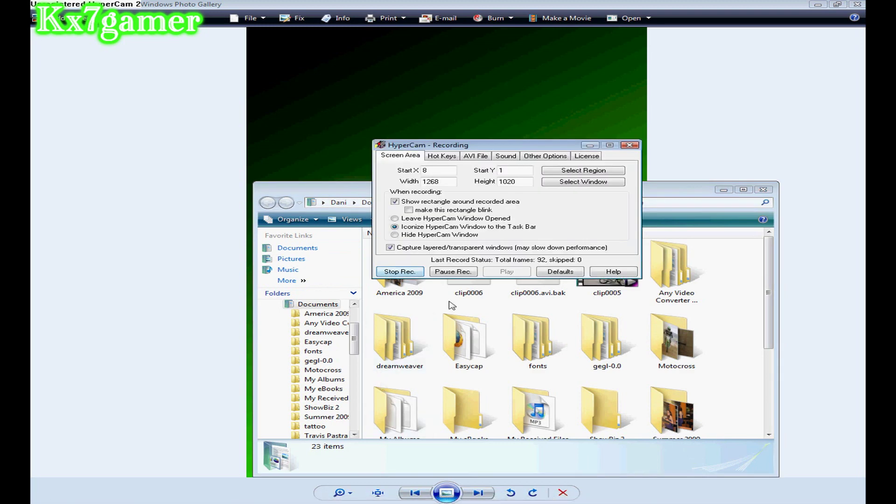